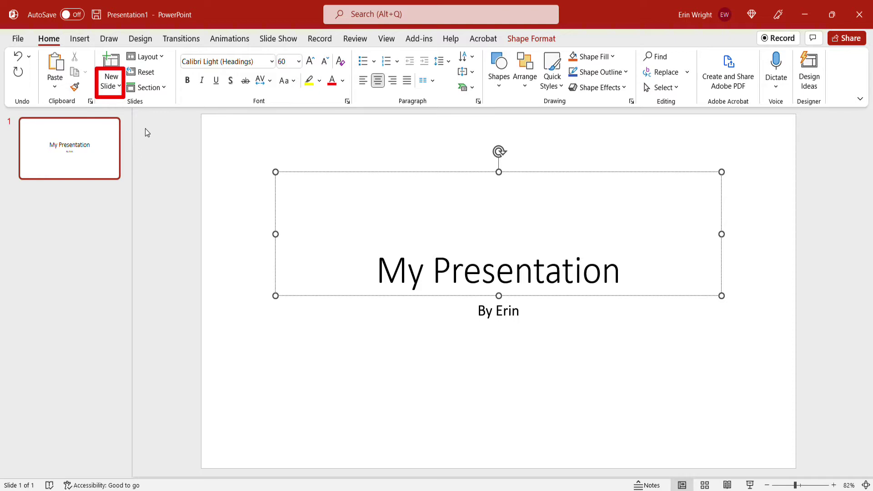
# Insert a new second slide using the Title and Content layout
pyautogui.click(113, 87)
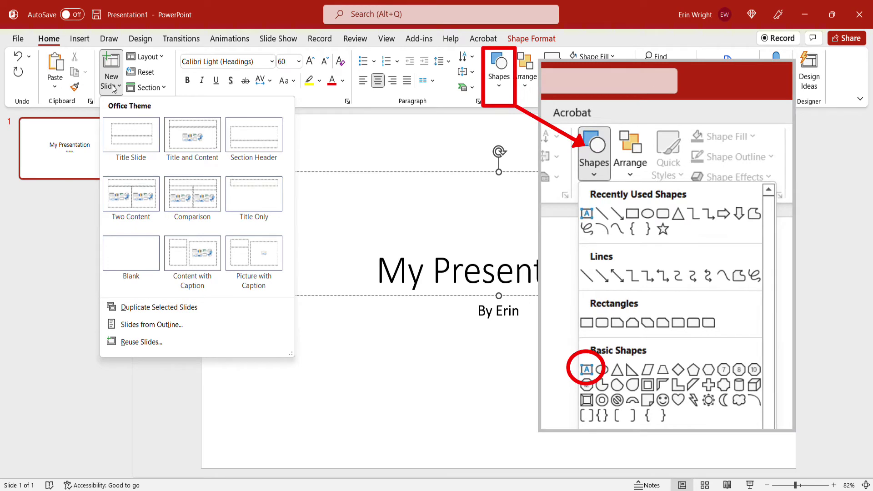
pyautogui.click(177, 141)
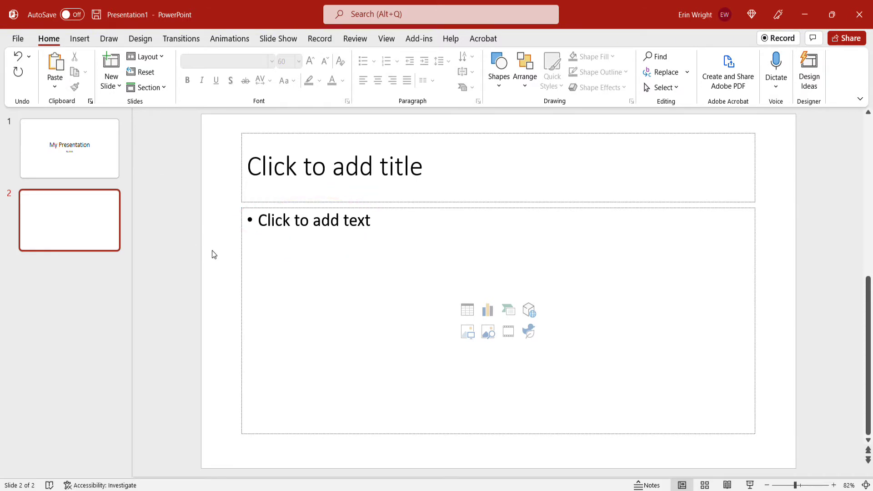
# Put the cursor in slide 2's content box and show the numbering styles
pyautogui.click(262, 223)
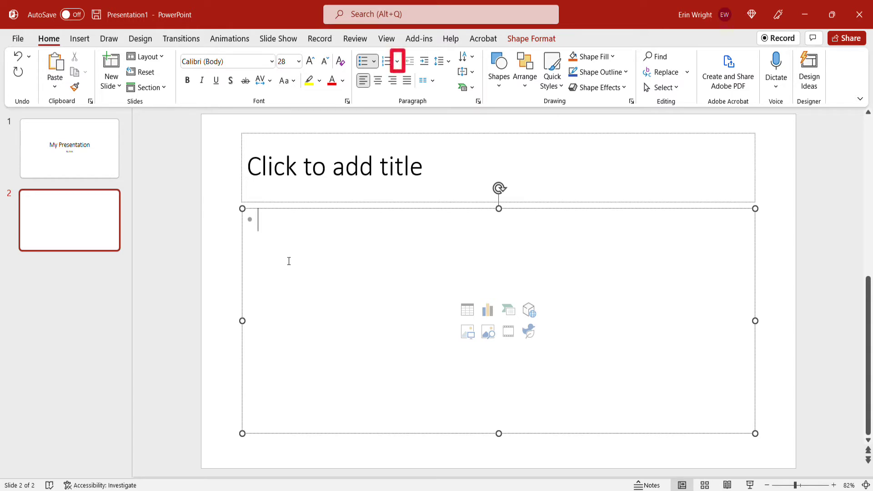
pyautogui.click(398, 62)
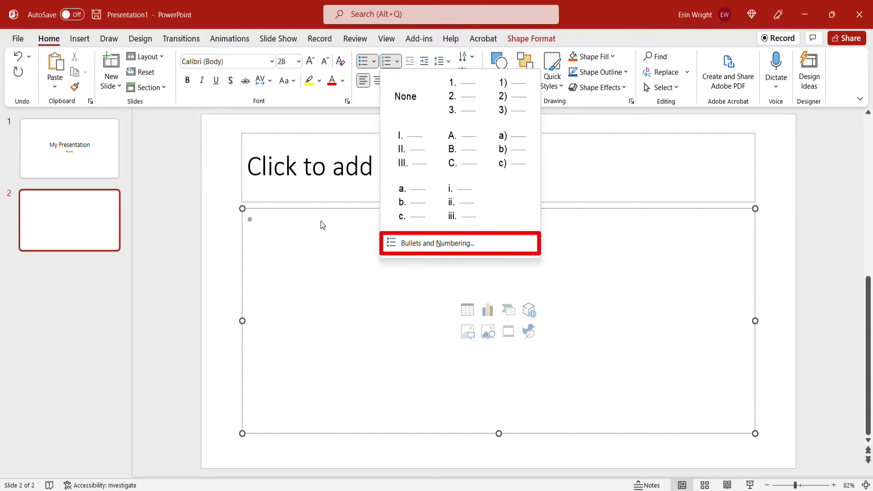
# Apply 1. 2. 3. numbering with red numbers in Bullets and Numbering
pyautogui.click(409, 244)
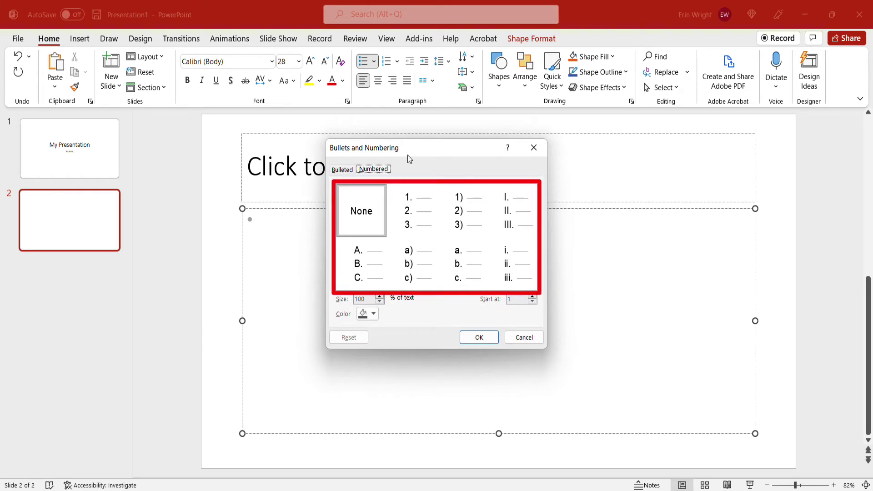
pyautogui.click(416, 207)
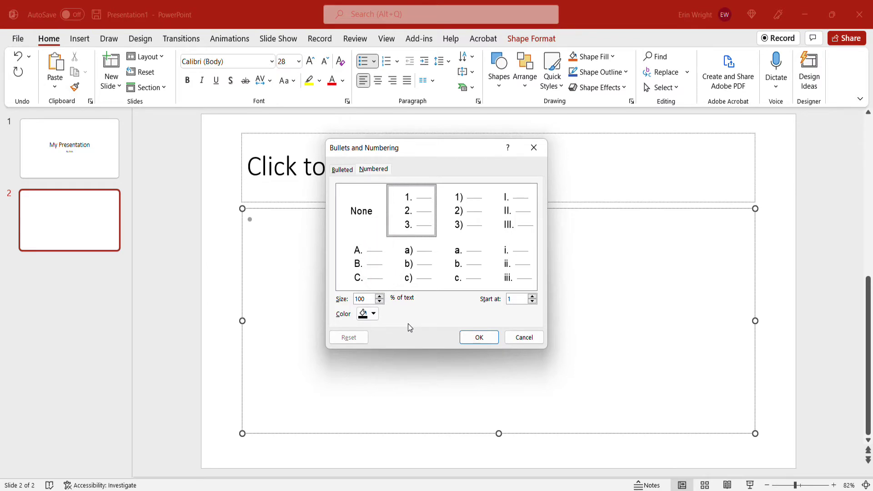
pyautogui.click(373, 314)
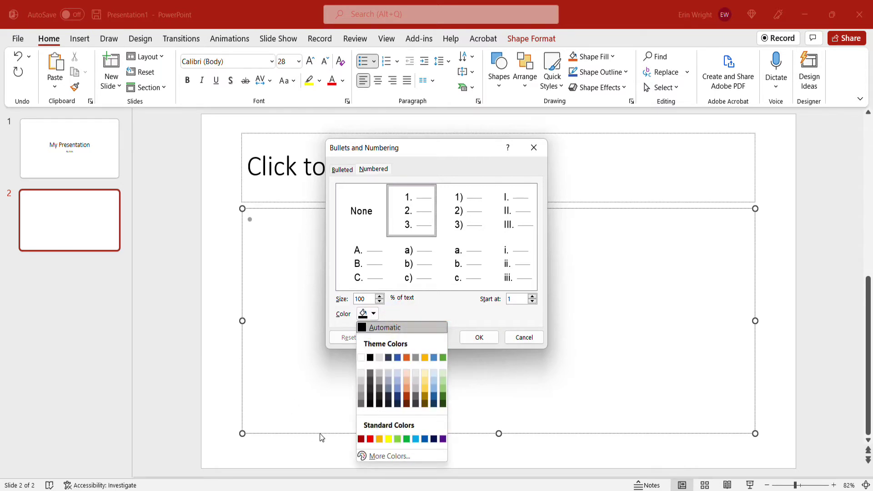
pyautogui.click(371, 440)
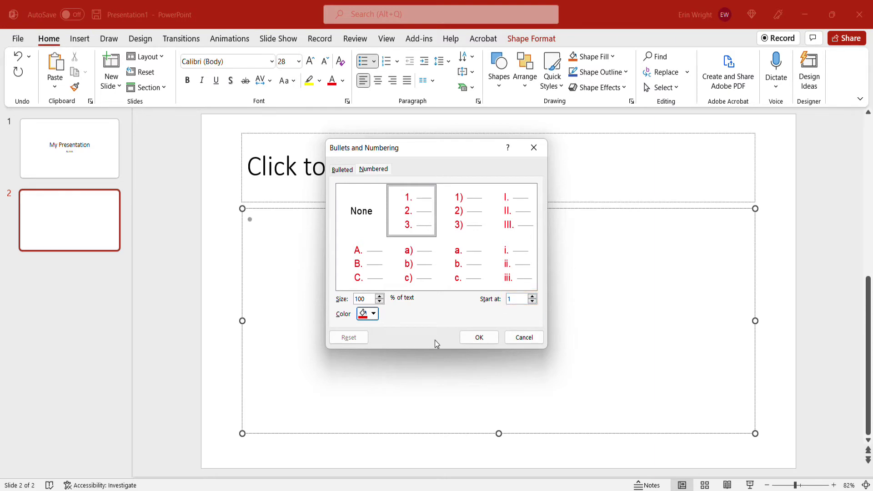
pyautogui.click(468, 338)
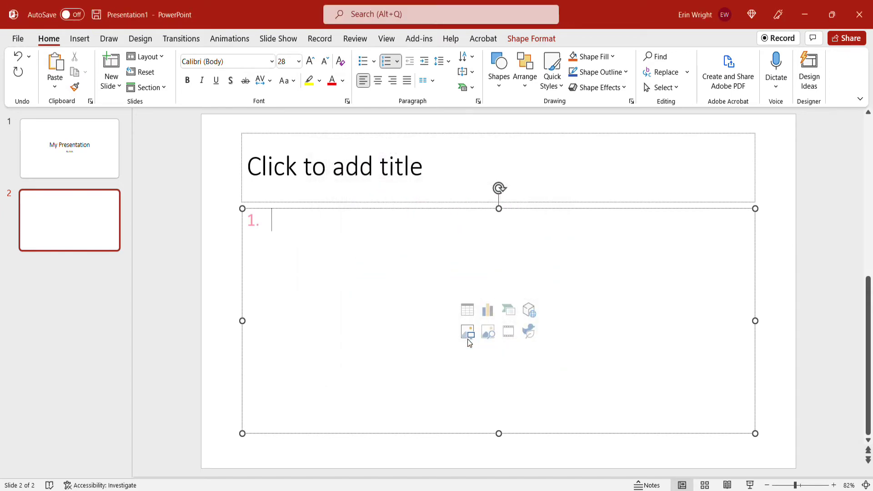
# Enter Dogs, the dog groups, Cats, Fish and Birds as items, then select Herding–Working
pyautogui.write('Dogs')
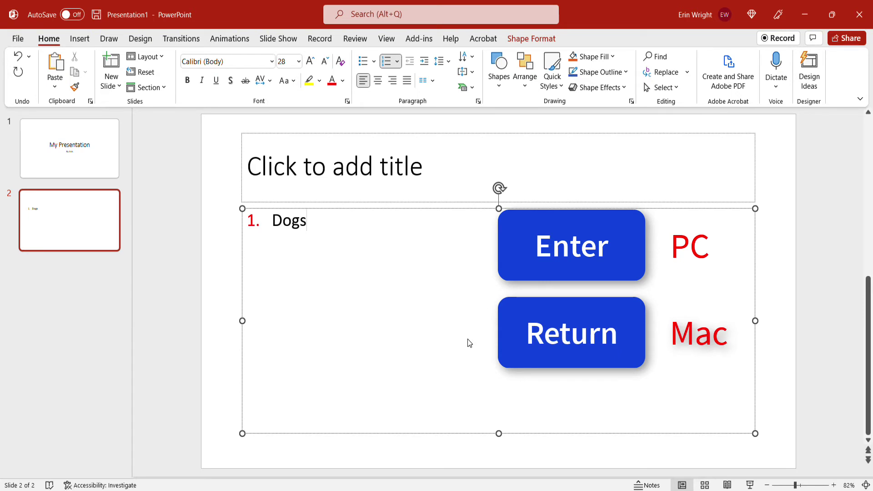
pyautogui.press('Return')
pyautogui.write('Cats')
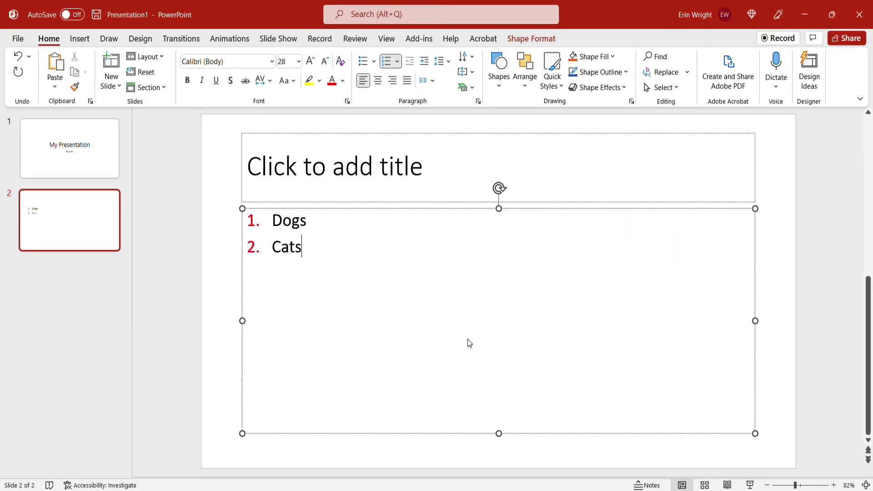
pyautogui.press('Return')
pyautogui.write('Fish')
pyautogui.press('Return')
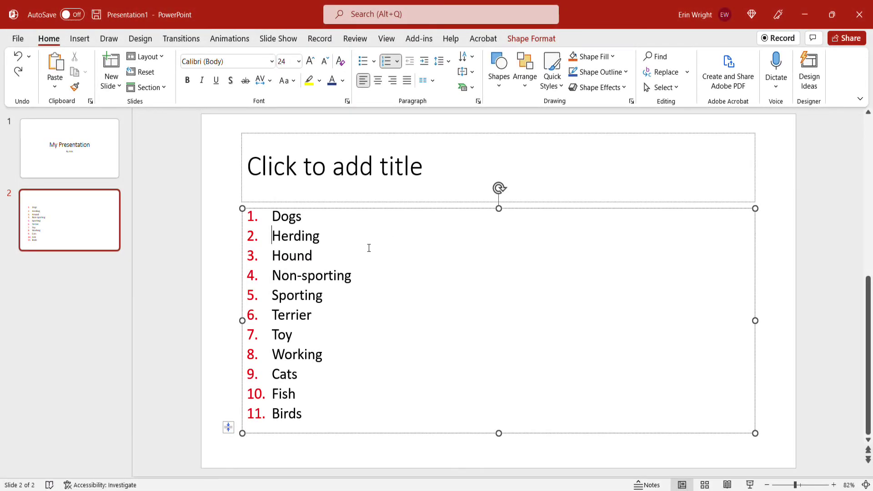
pyautogui.hotkey('shift', 'Down')
pyautogui.hotkey('shift', 'Down')
pyautogui.hotkey('shift', 'Down')
pyautogui.hotkey('shift', 'Down')
pyautogui.hotkey('shift', 'Down')
pyautogui.hotkey('shift', 'Down')
pyautogui.hotkey('shift', 'Down')
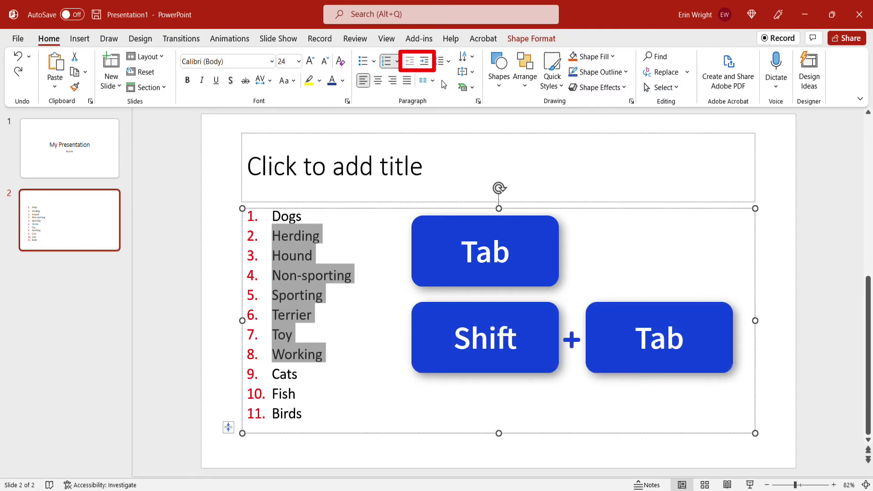
# Demote Herding through Working one level so they nest under Dogs
pyautogui.click(425, 62)
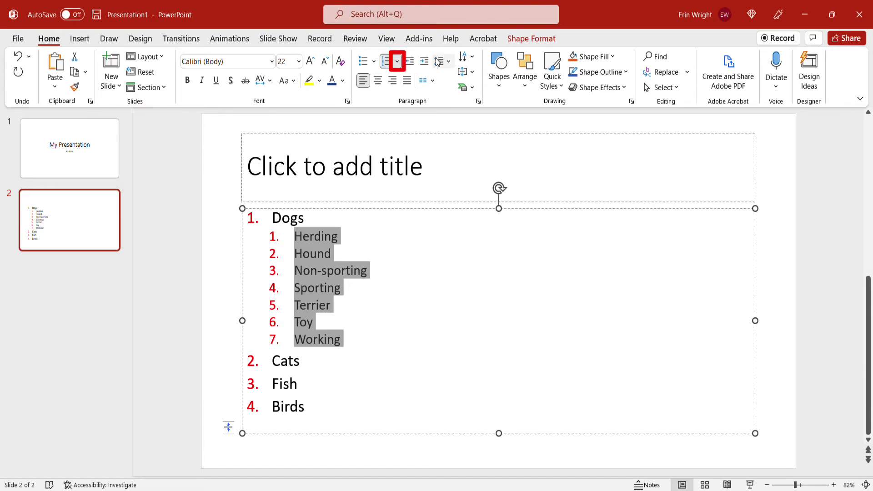
pyautogui.click(397, 61)
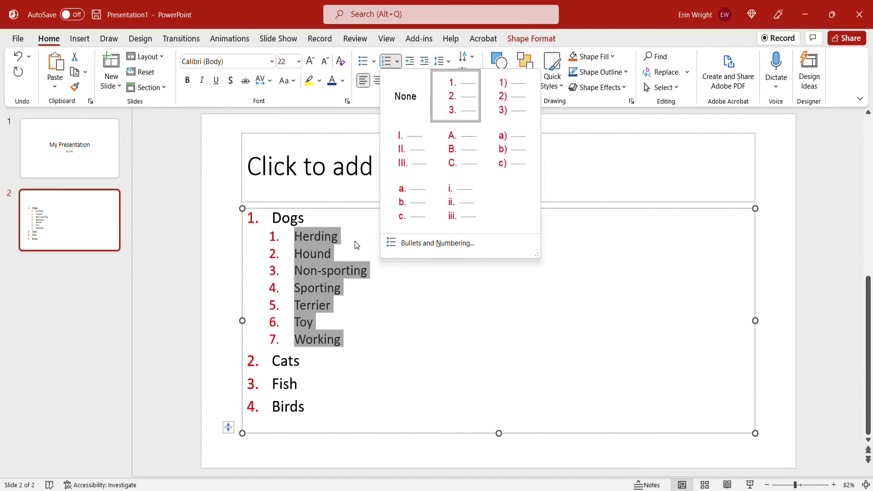
# Give the dog-group sublist a) b) c) lettering in dark blue
pyautogui.click(394, 246)
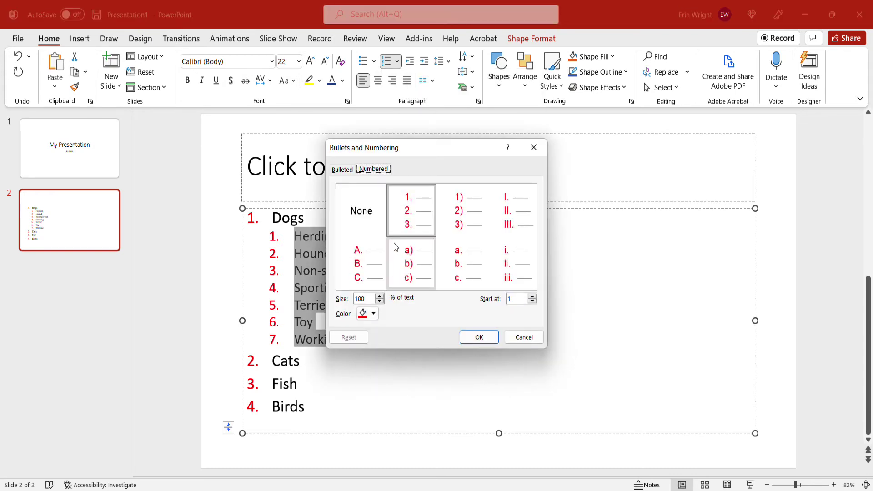
pyautogui.click(398, 247)
pyautogui.click(375, 314)
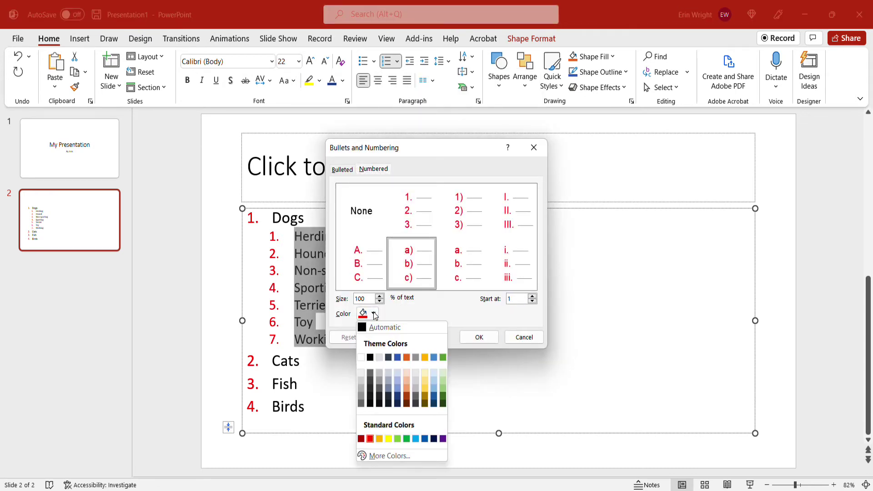
pyautogui.click(398, 398)
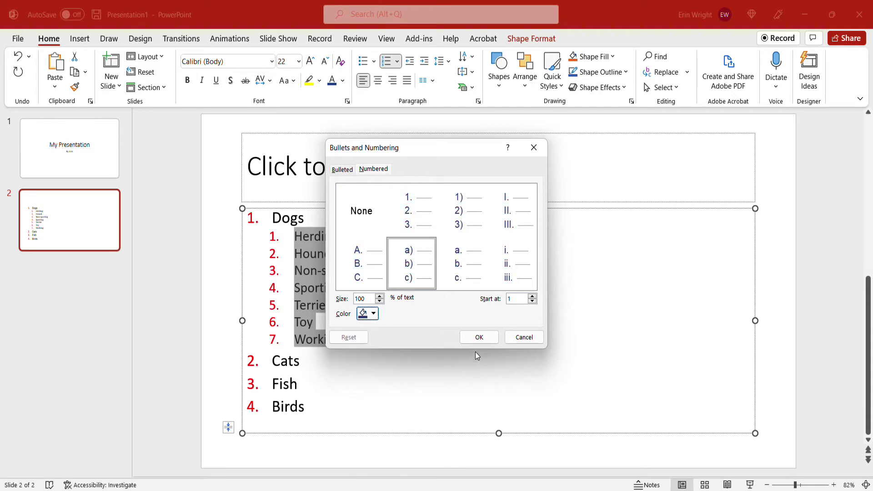
pyautogui.click(483, 339)
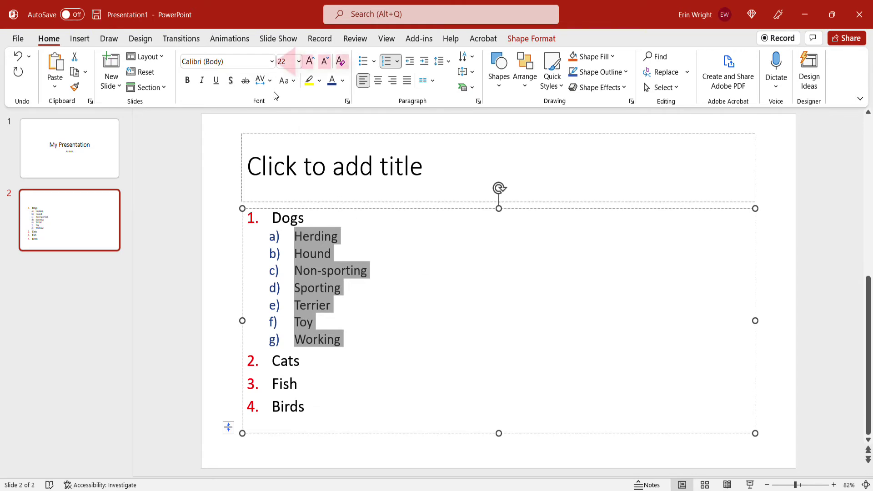
# Format the dog-group items in smaller green Amasis MT Pro text
pyautogui.click(271, 61)
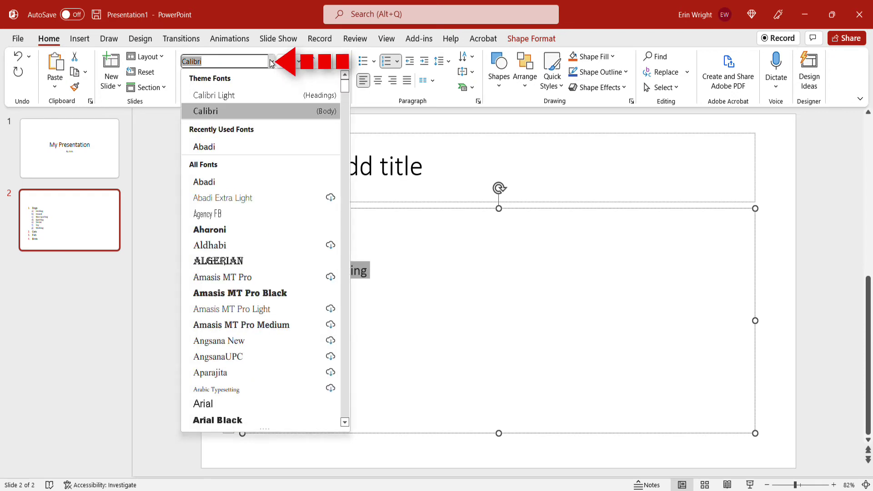
pyautogui.click(239, 277)
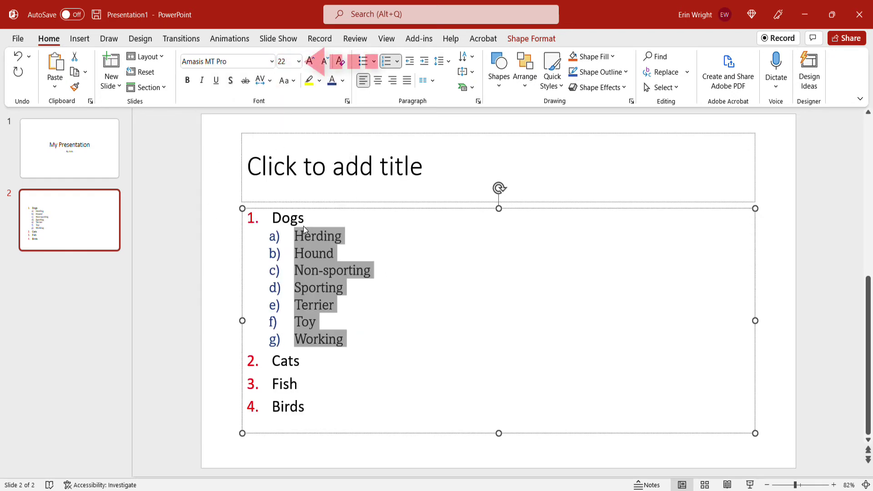
pyautogui.click(299, 61)
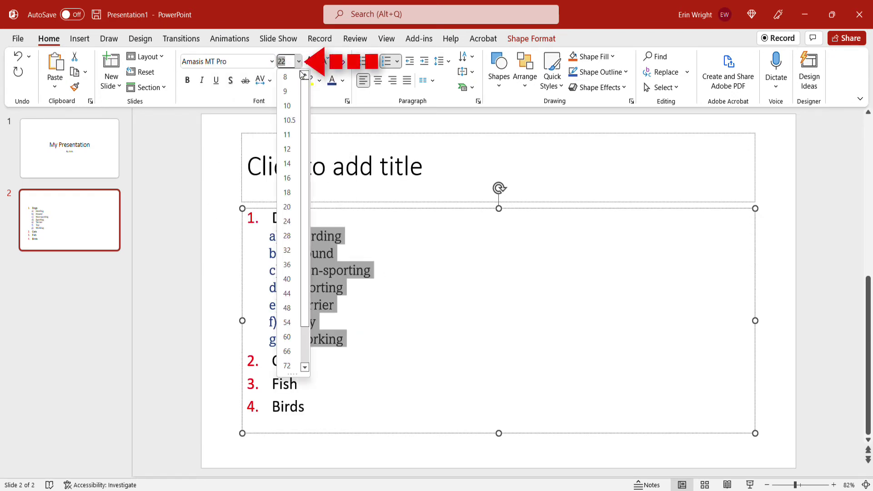
pyautogui.click(290, 207)
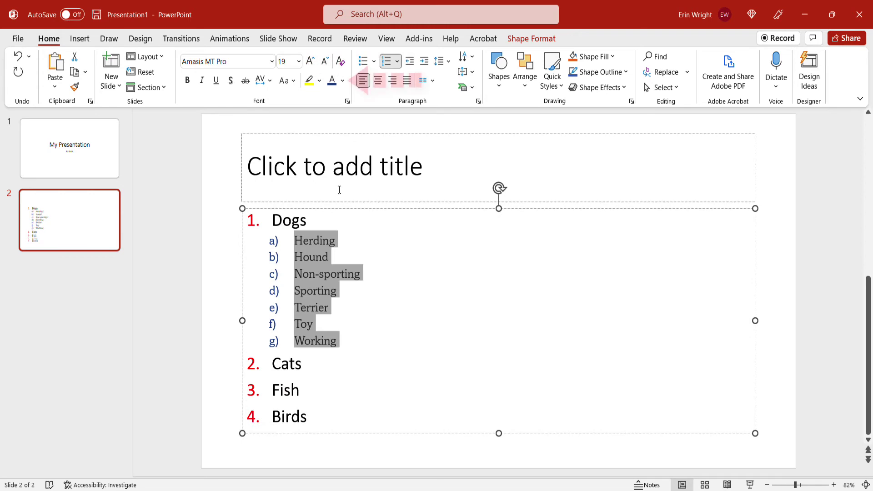
pyautogui.click(343, 82)
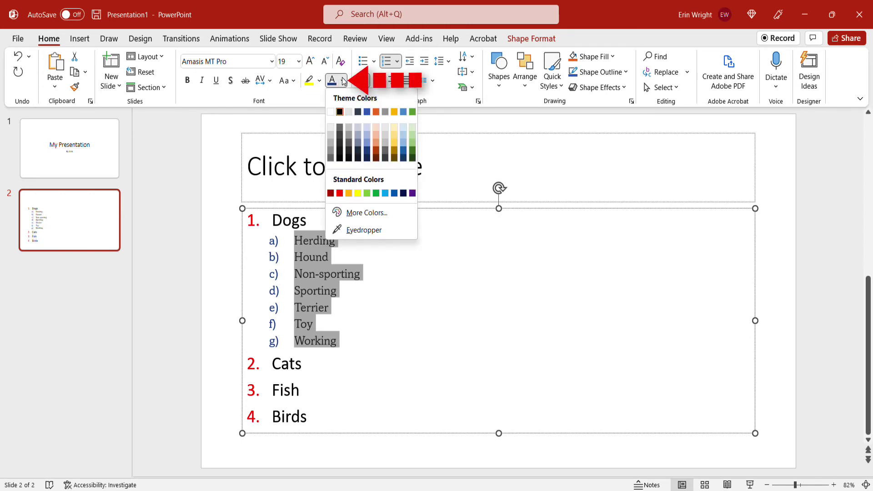
pyautogui.click(378, 193)
pyautogui.click(403, 271)
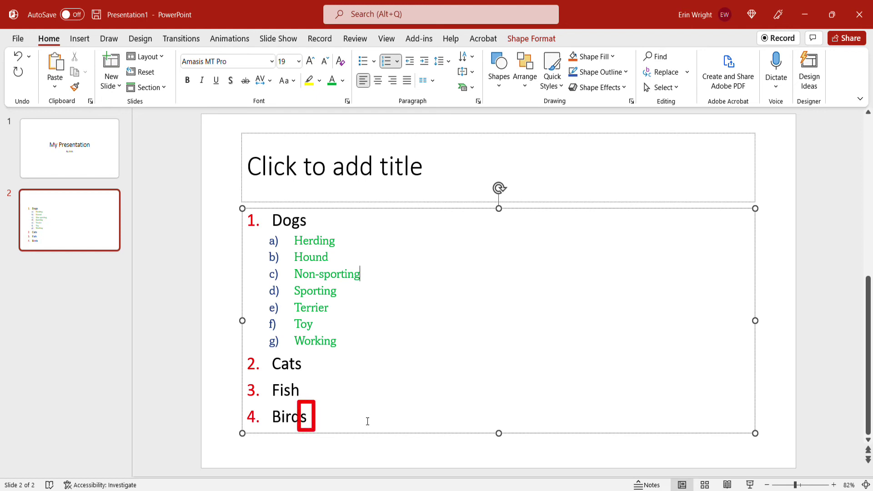
# Add a blank line without a number after Birds
pyautogui.click(317, 423)
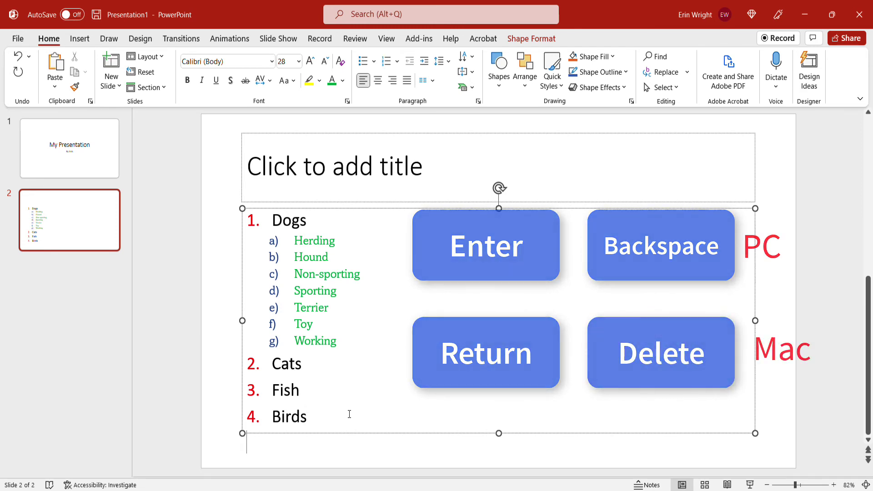
pyautogui.press('Return')
pyautogui.press('BackSpace')
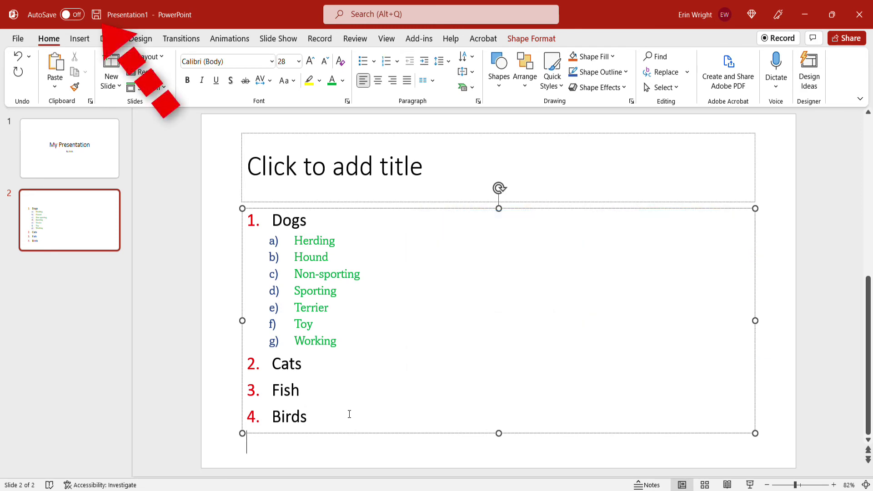